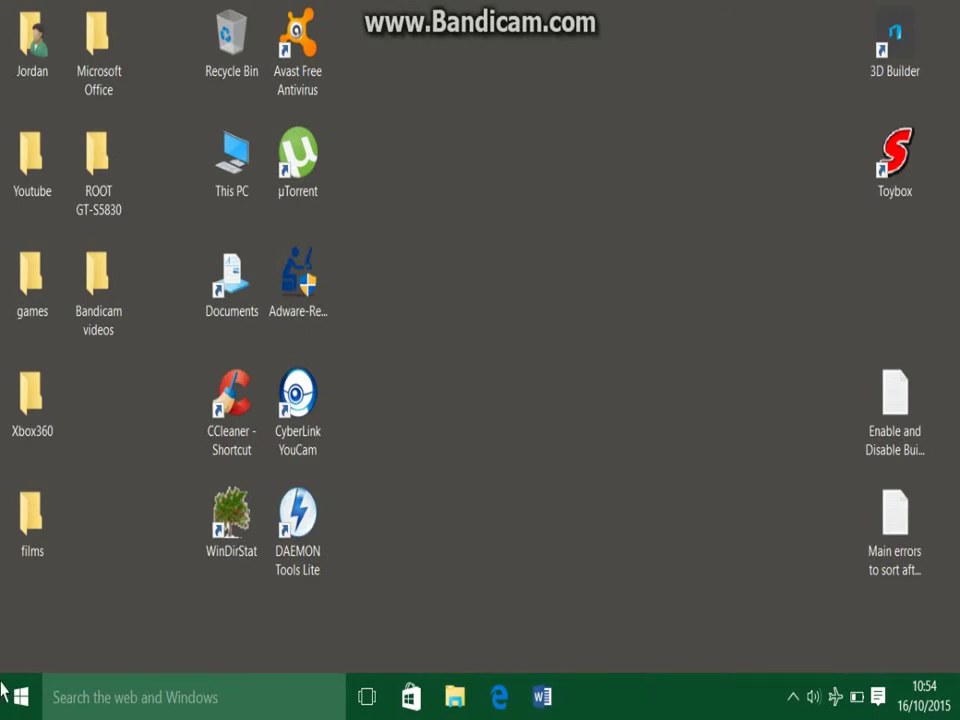
Open the Start menu, scroll through its tiles, then dismiss it to the desktop.
key(super)
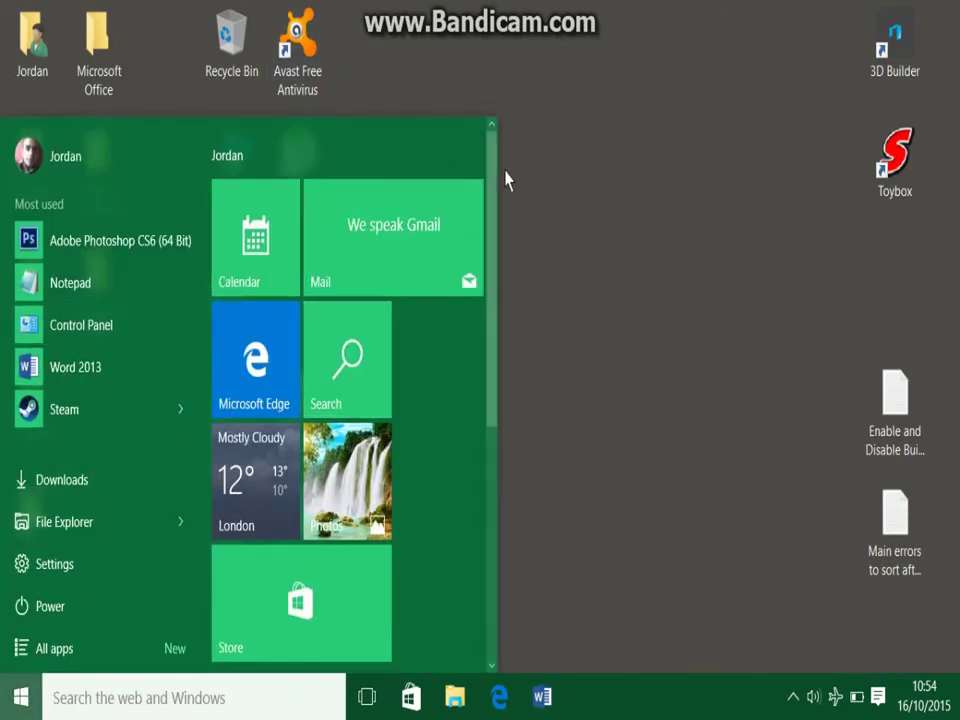
scroll(494, 200, down, 1)
scroll(497, 200, up, 1)
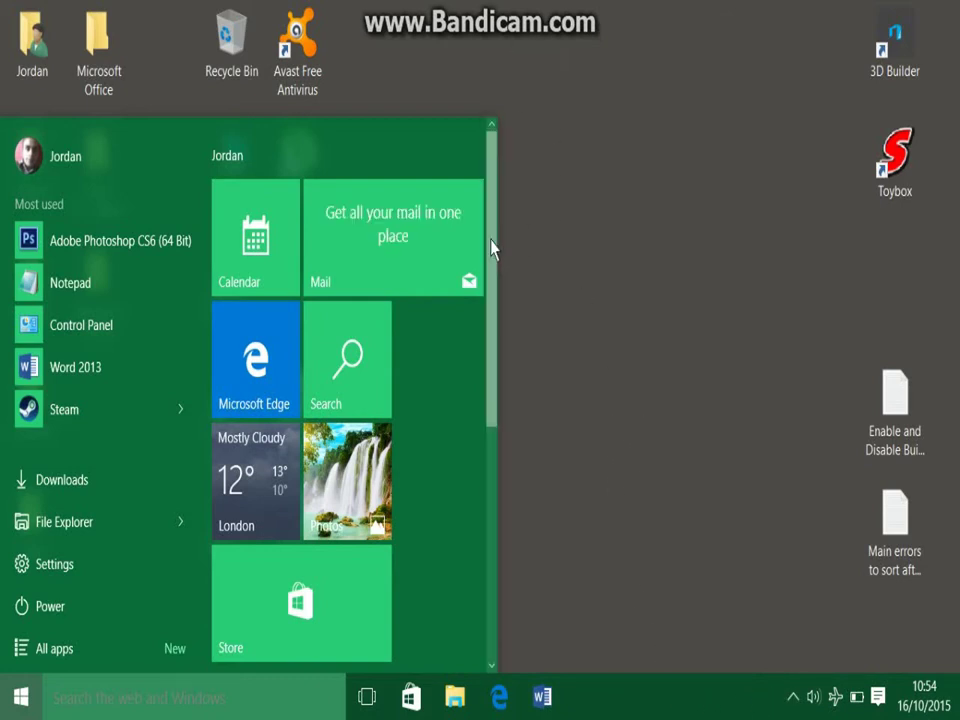
scroll(491, 280, down, 1)
scroll(494, 250, up, 1)
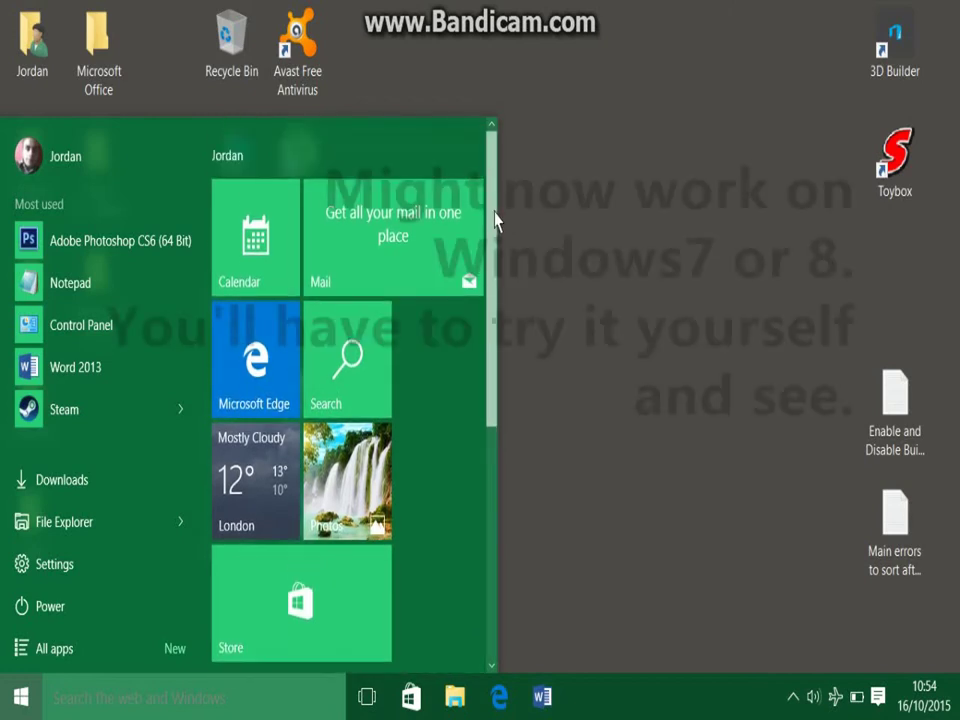
click(505, 81)
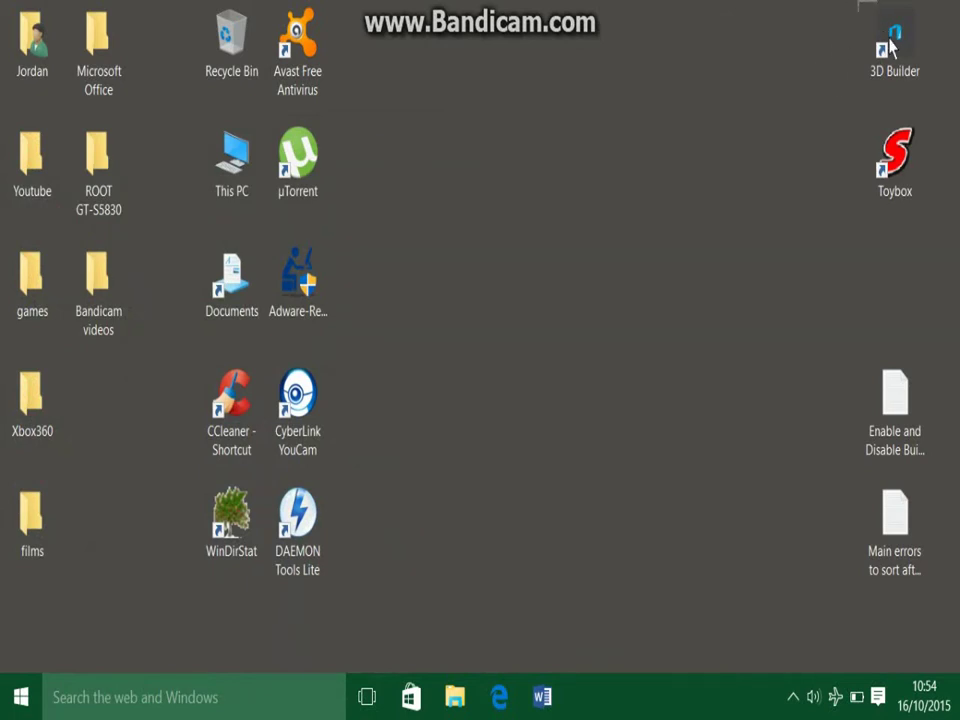
Reopen the Start menu from the taskbar Start button.
drag(858, 2, 835, 22)
click(32, 698)
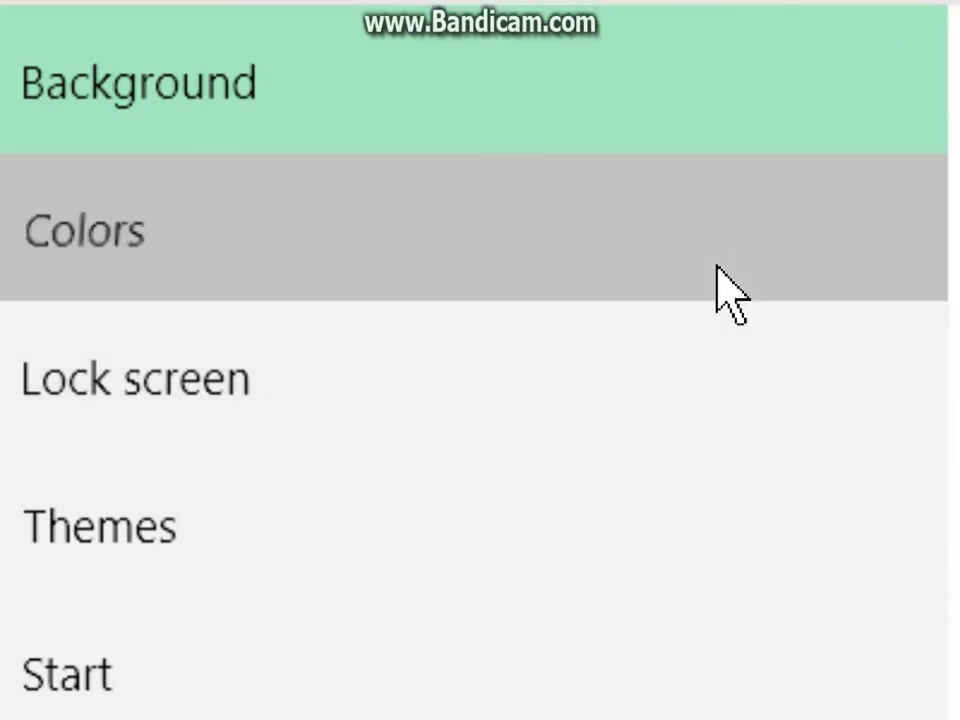
Go to the Colors settings and try the dark grey-green accent colour.
click(716, 268)
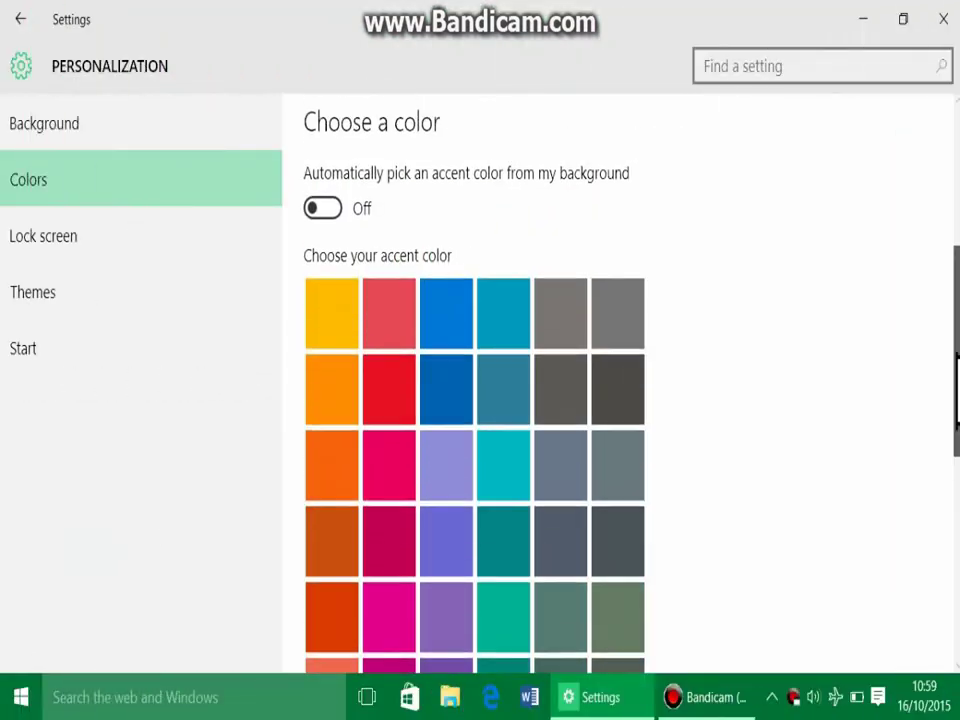
scroll(940, 390, up, 1)
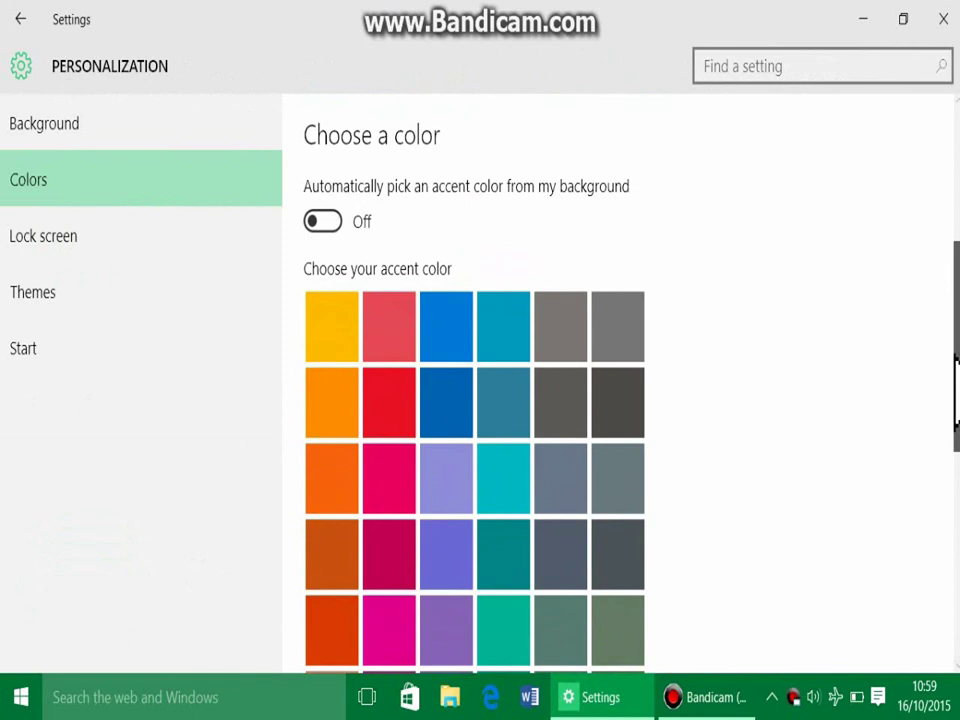
drag(953, 356, 952, 553)
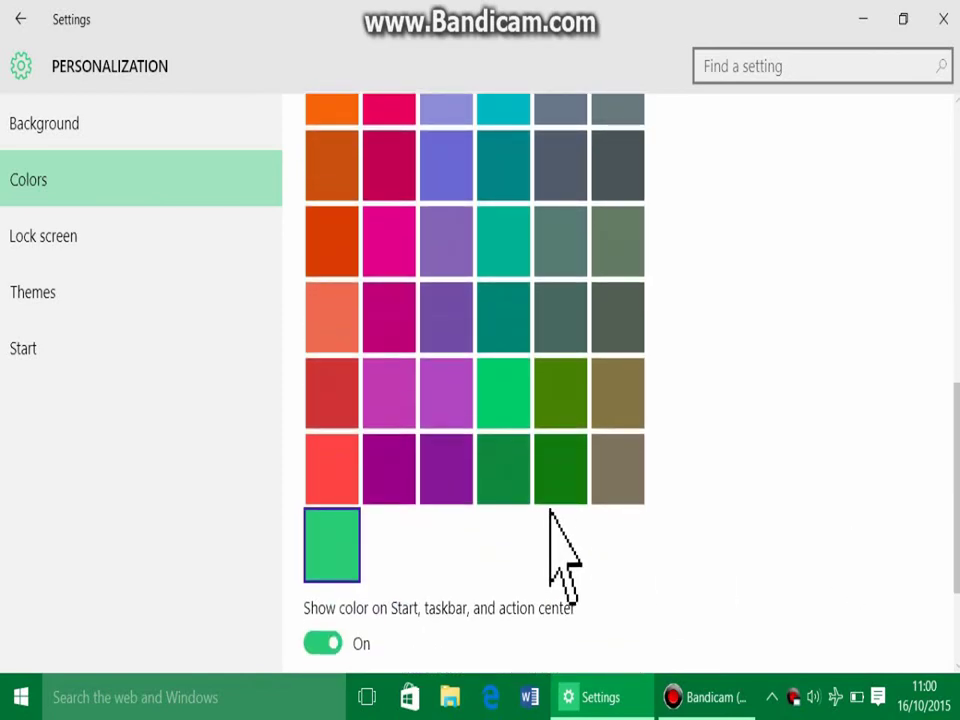
click(621, 343)
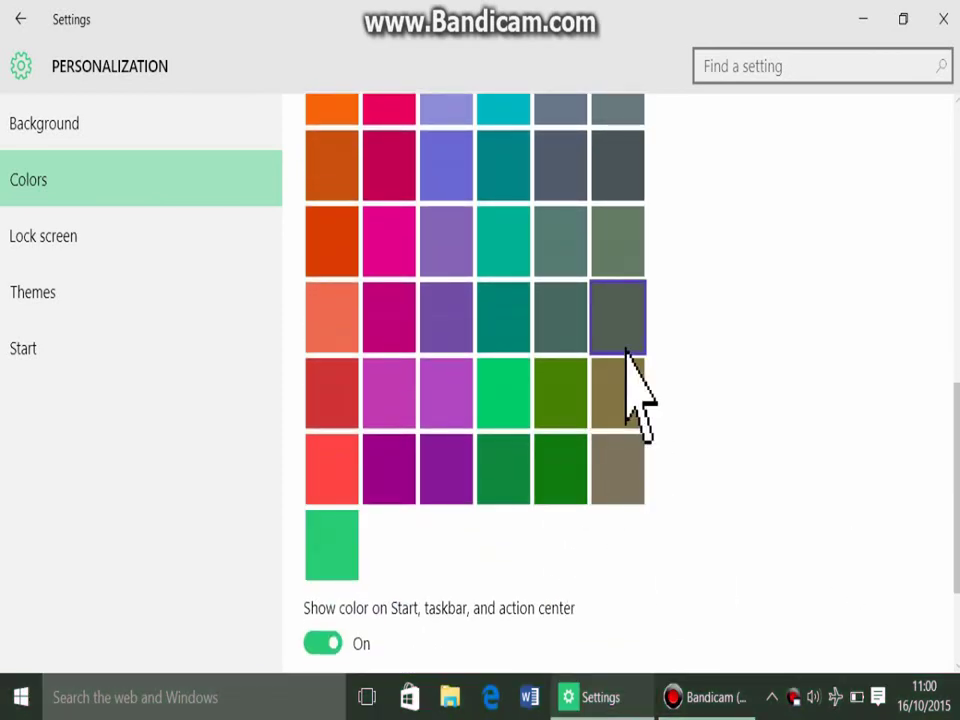
Switch the accent back to custom green and check the Start, taskbar and action center toggles.
click(345, 545)
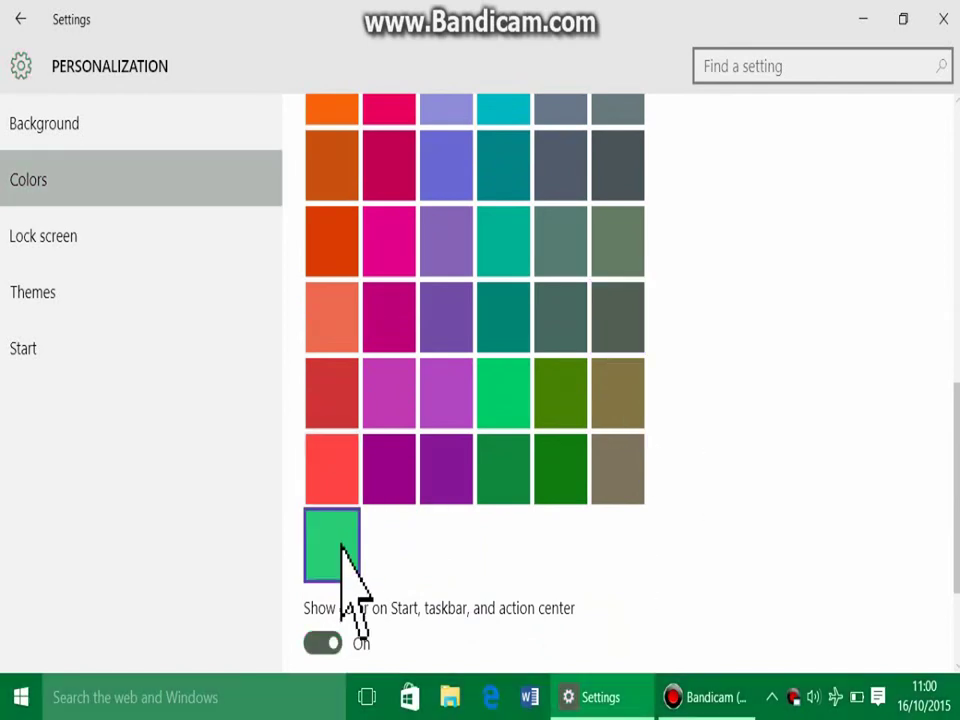
scroll(475, 380, up, 1)
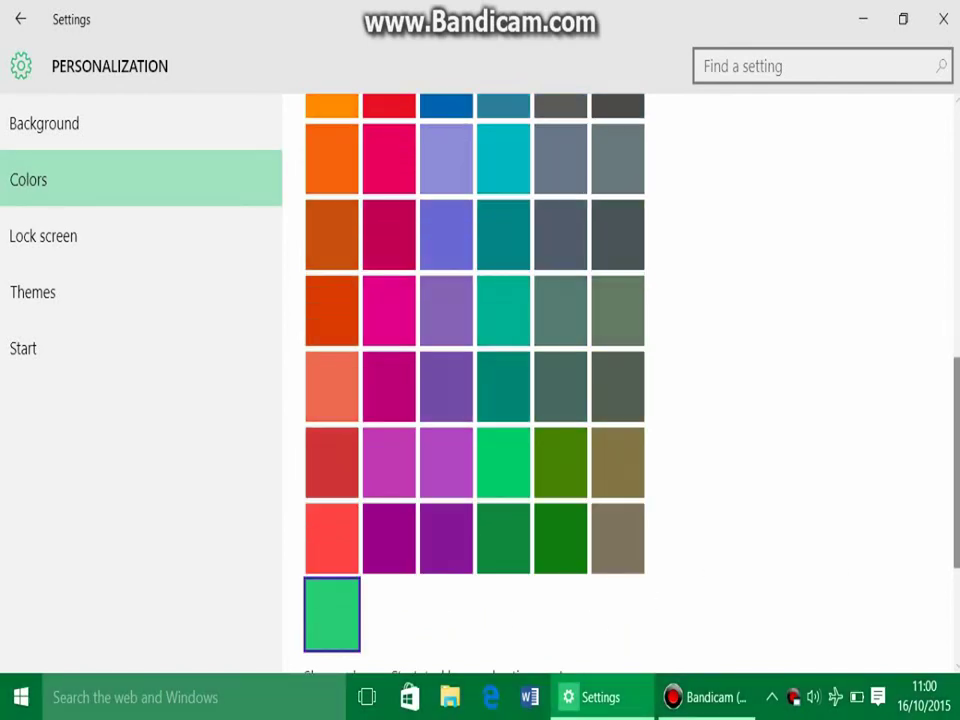
scroll(475, 380, down, 1)
scroll(475, 380, up, 1)
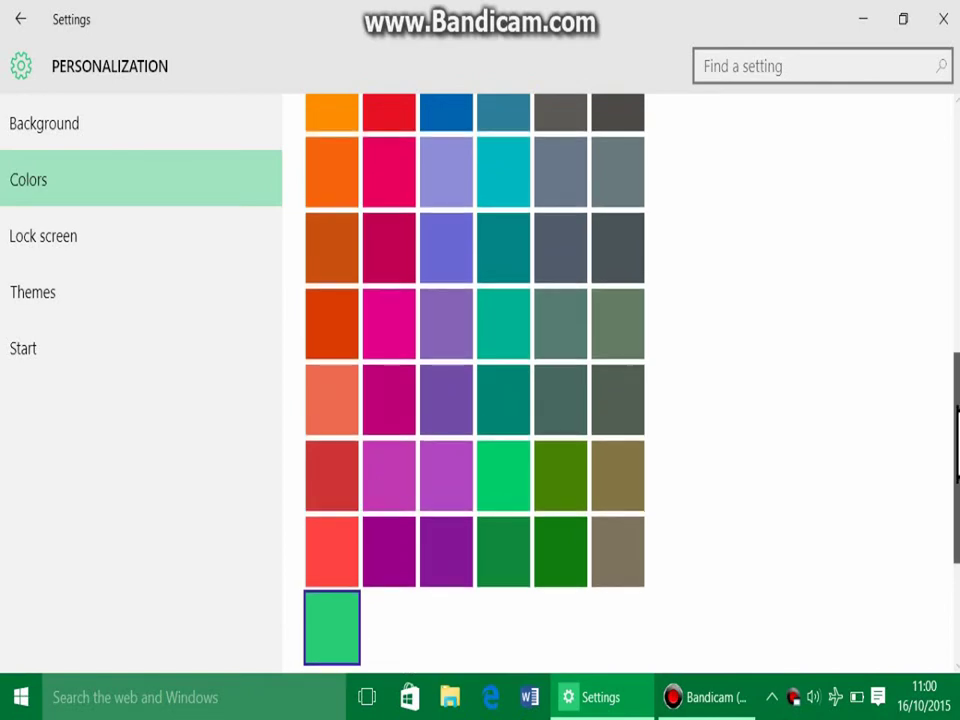
scroll(475, 380, up, 1)
scroll(475, 380, down, 1)
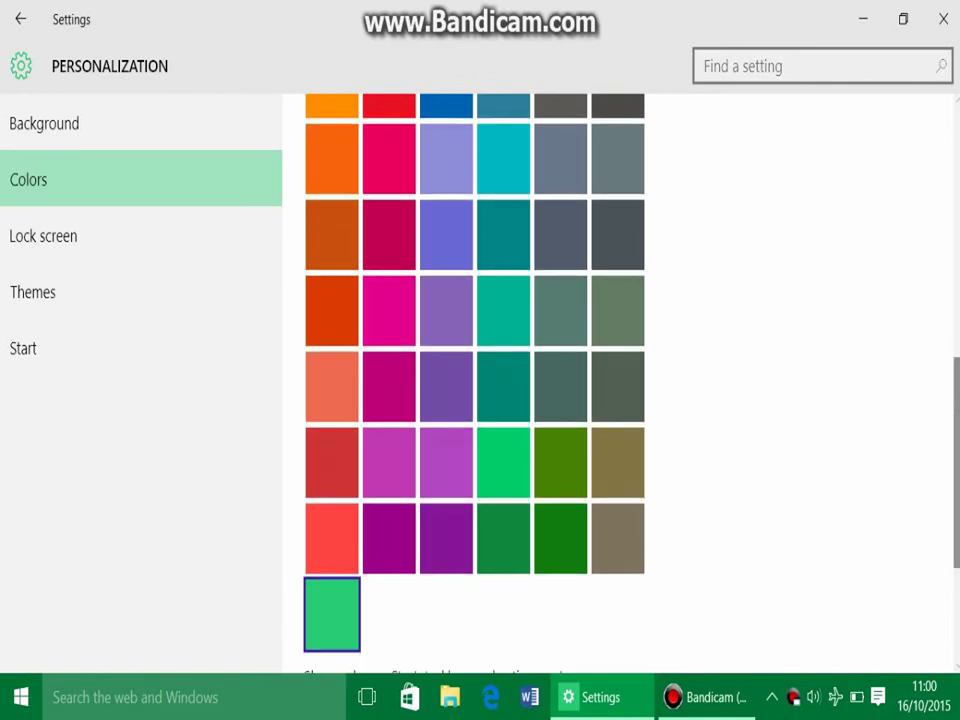
scroll(475, 380, down, 3)
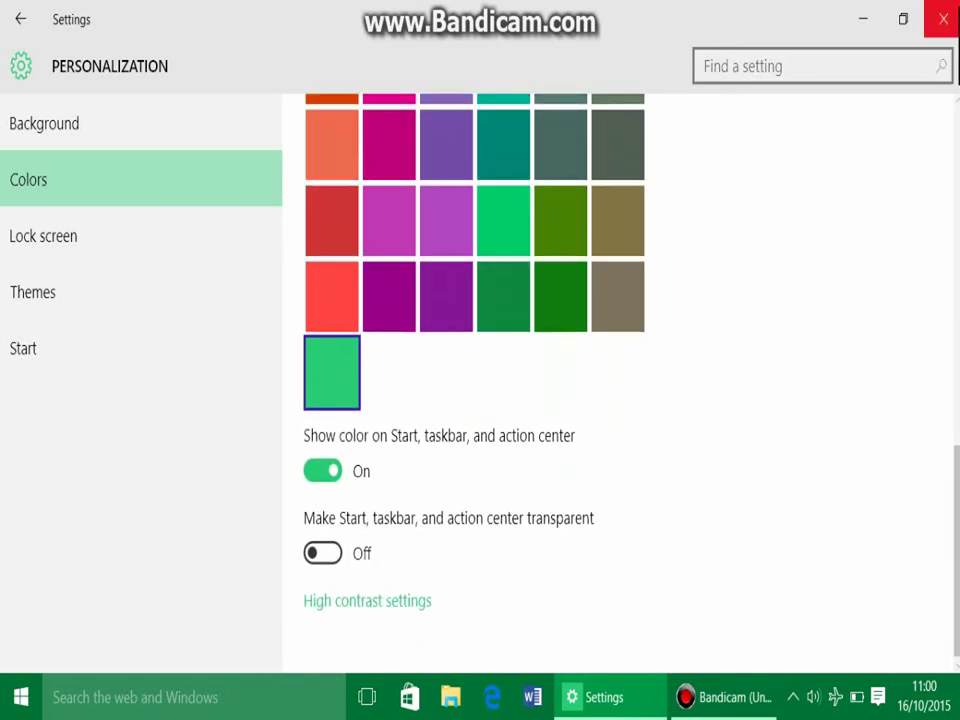
Close Settings and bring up the green-tinted Start menu listing Control Panel.
click(943, 18)
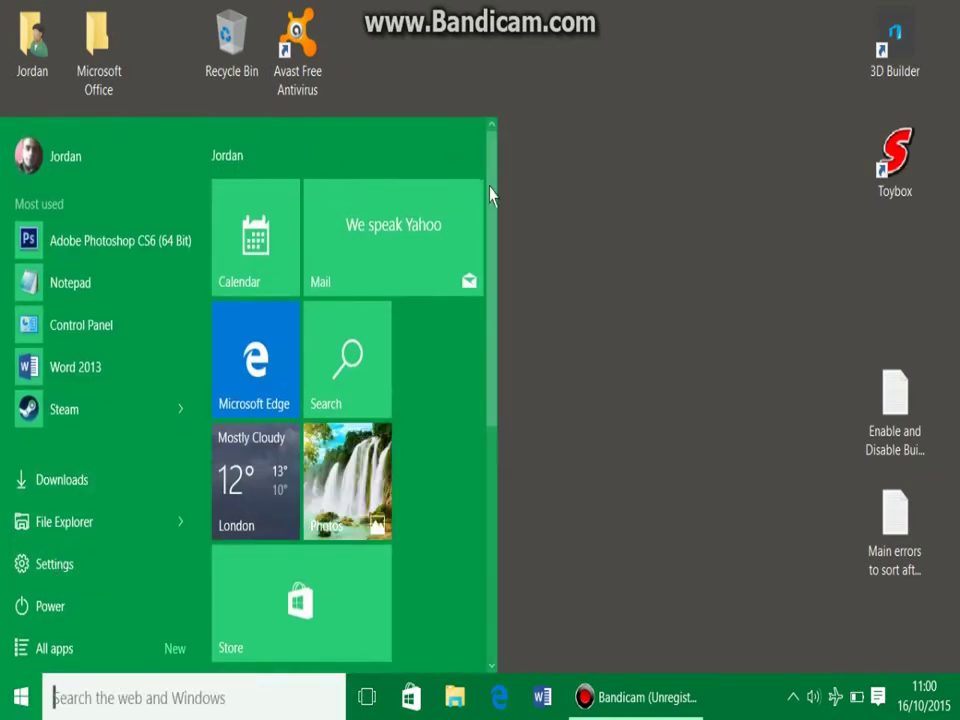
drag(489, 342, 493, 396)
scroll(279, 401, up, 2)
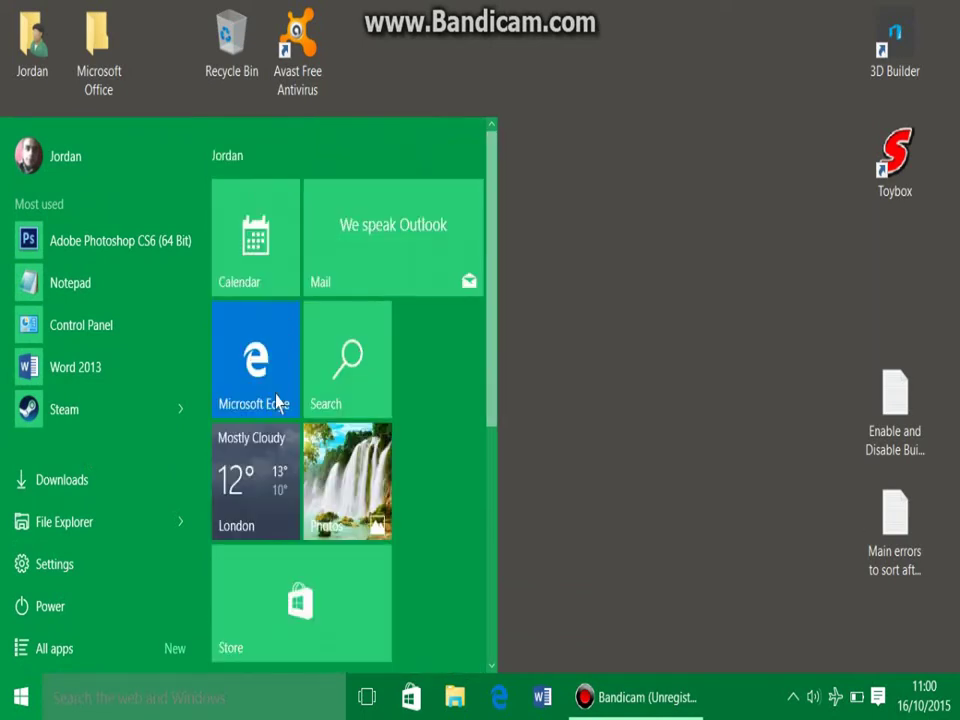
Launch Control Panel and reach Ease of Access Center's 'Make the computer easier to see' page.
click(94, 330)
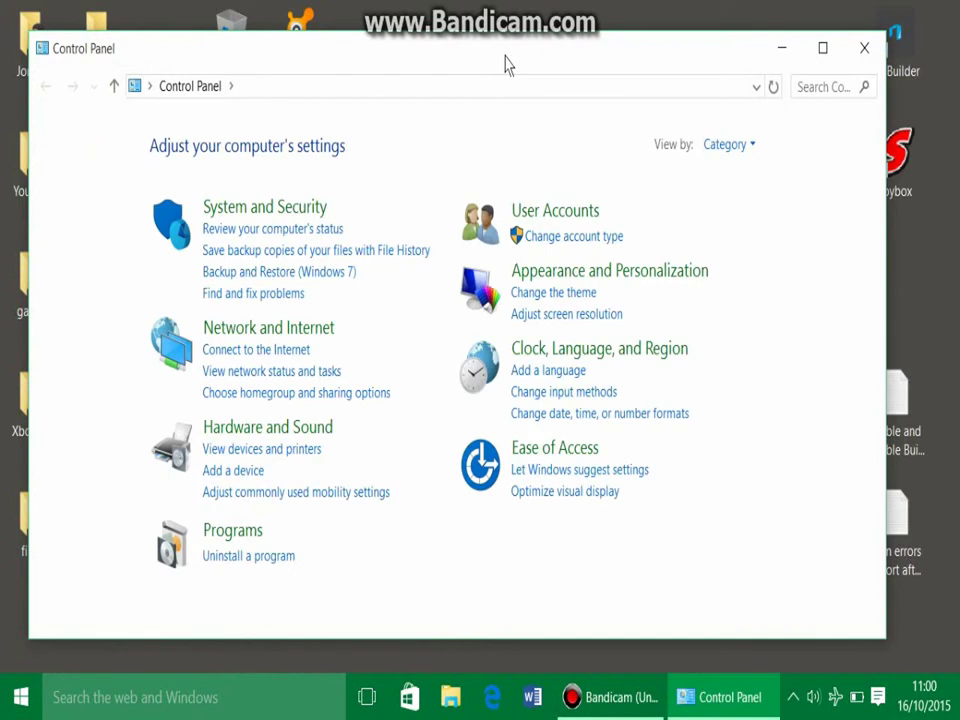
drag(505, 65, 527, 2)
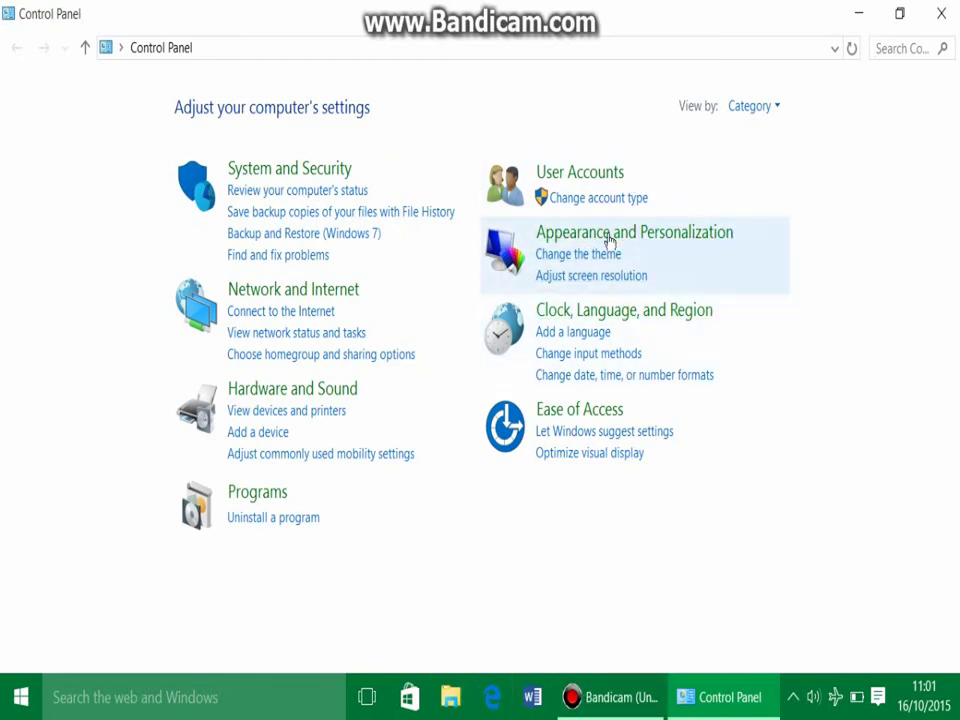
click(614, 414)
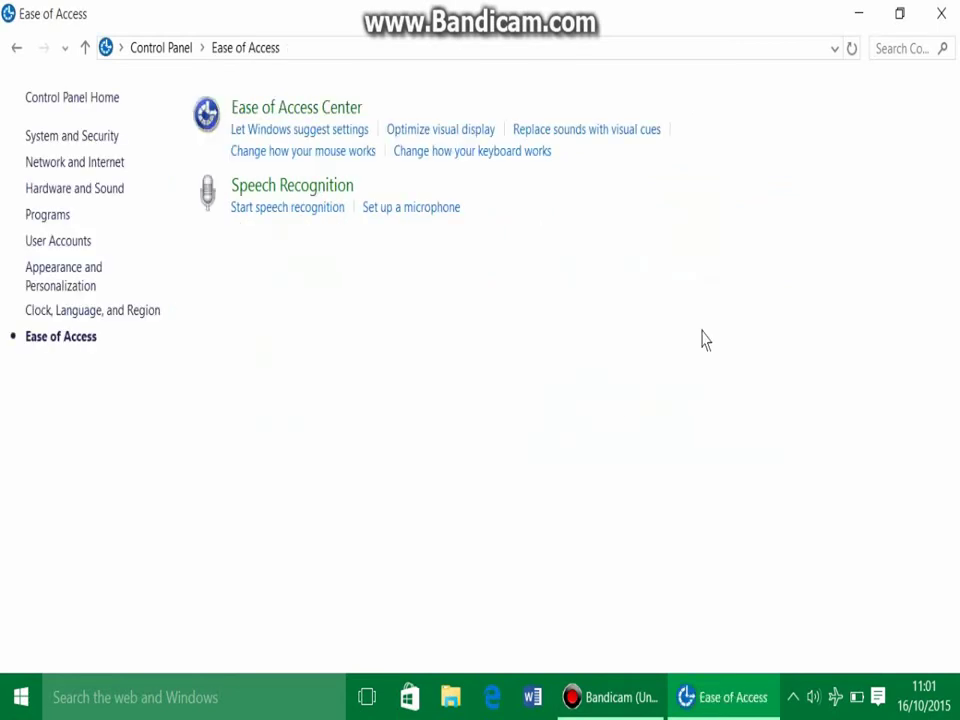
click(266, 106)
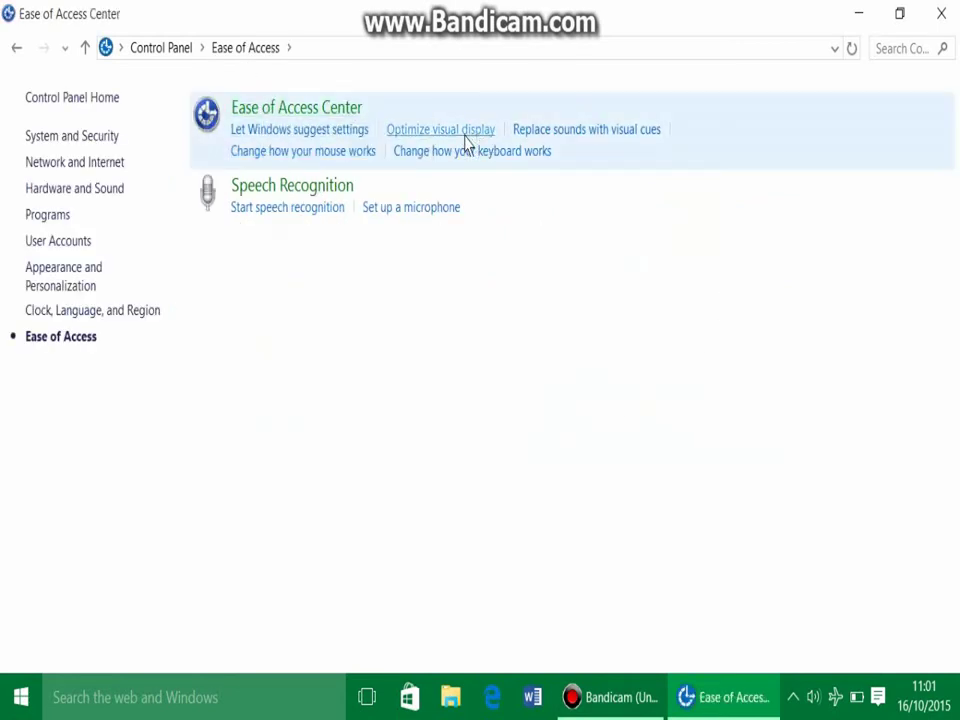
drag(955, 220, 951, 388)
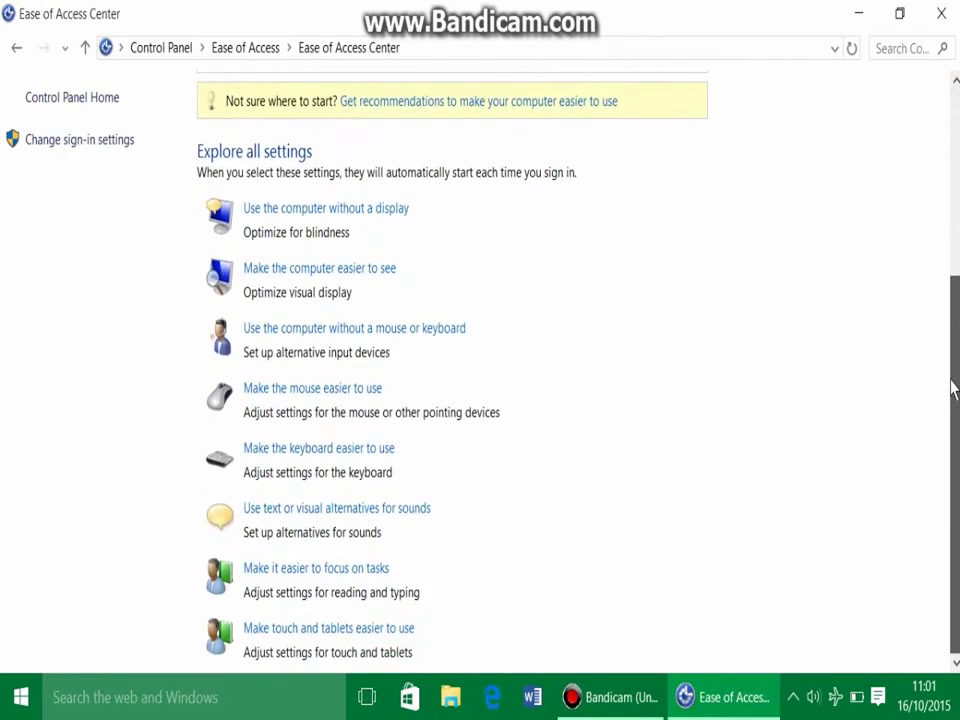
click(384, 282)
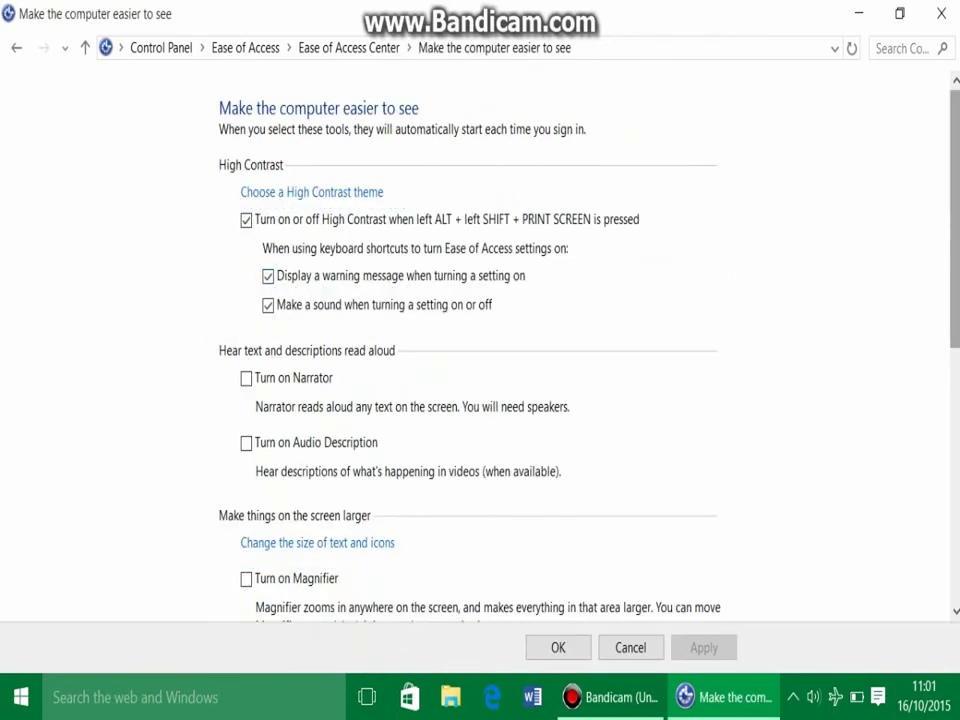
Open 'Adjust the color and transparency of the window borders' from the easier-to-see page.
drag(953, 300, 947, 420)
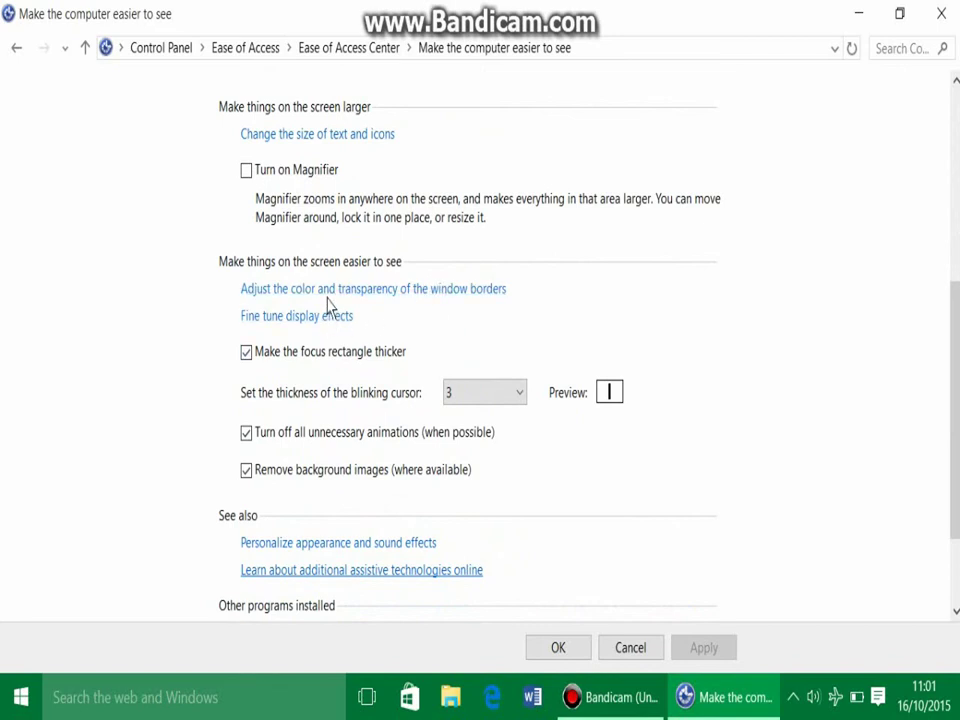
scroll(815, 381, up, 2)
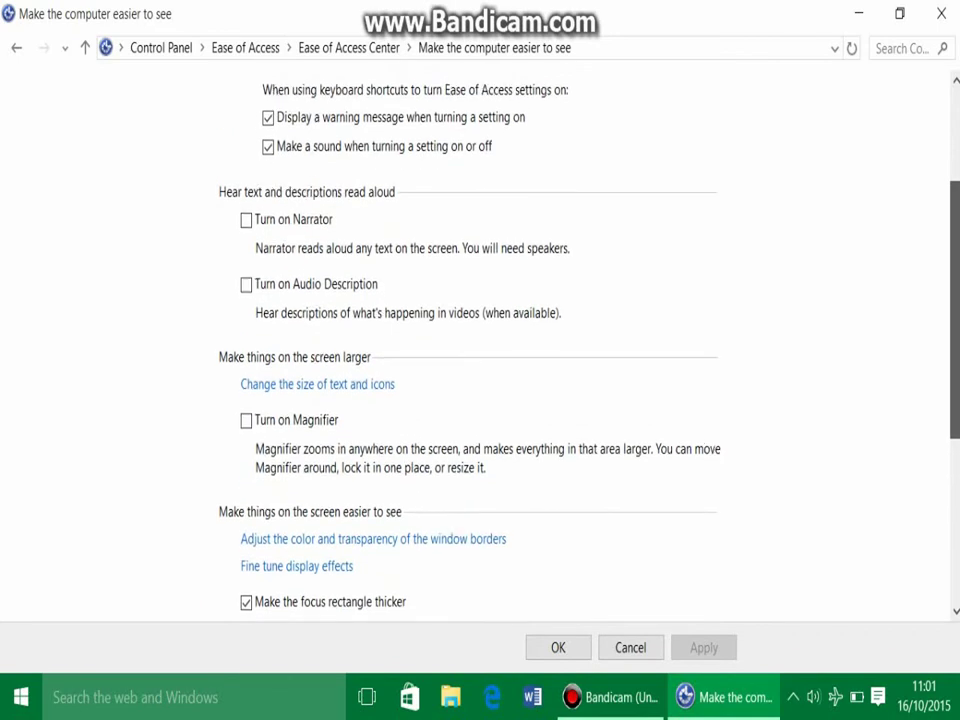
scroll(815, 381, down, 2)
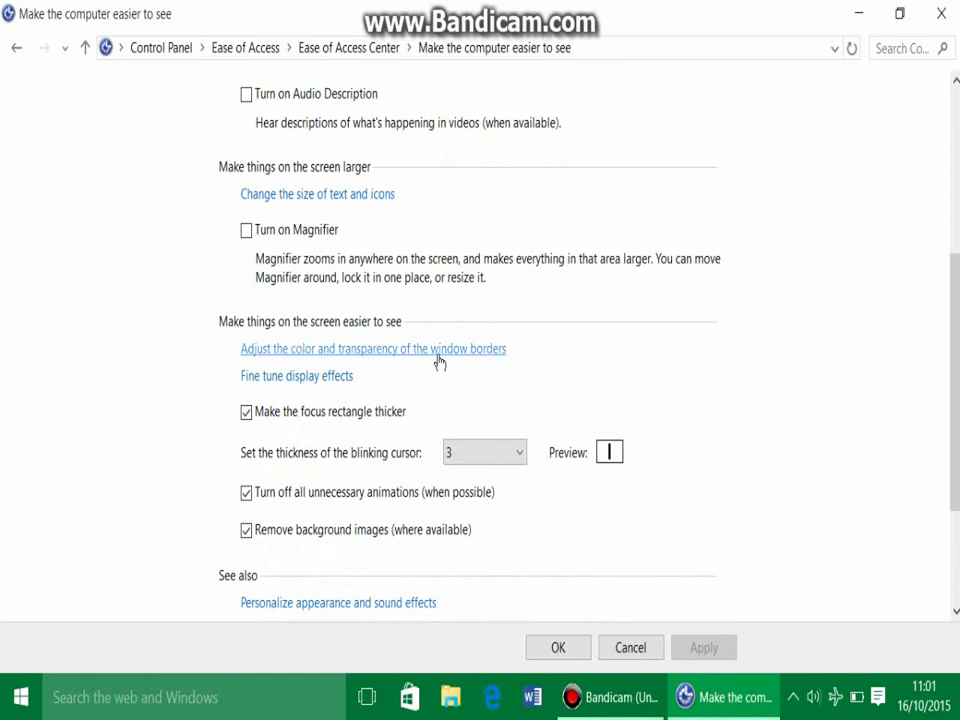
click(448, 343)
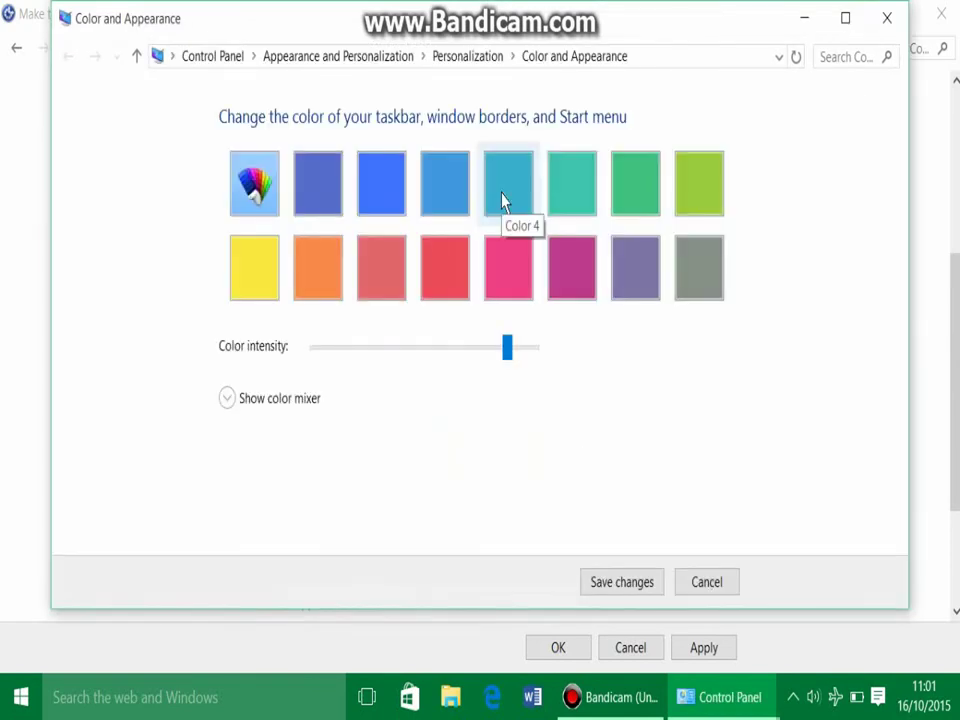
Maximize Color and Appearance, reduce colour intensity slightly, and expand the colour mixer.
click(845, 20)
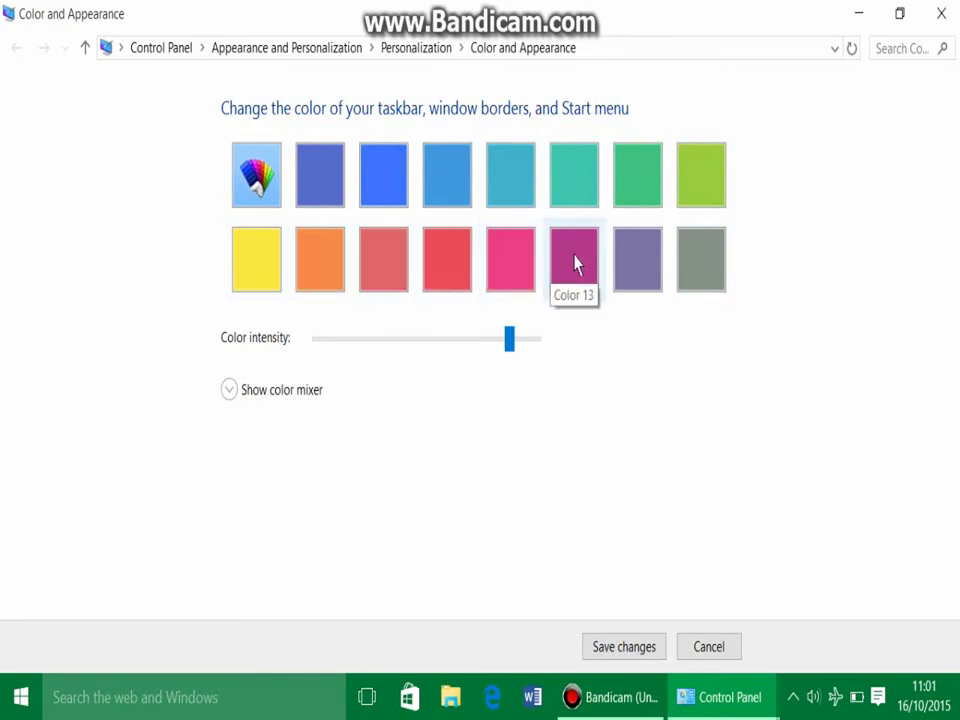
drag(511, 344, 483, 356)
drag(419, 362, 491, 356)
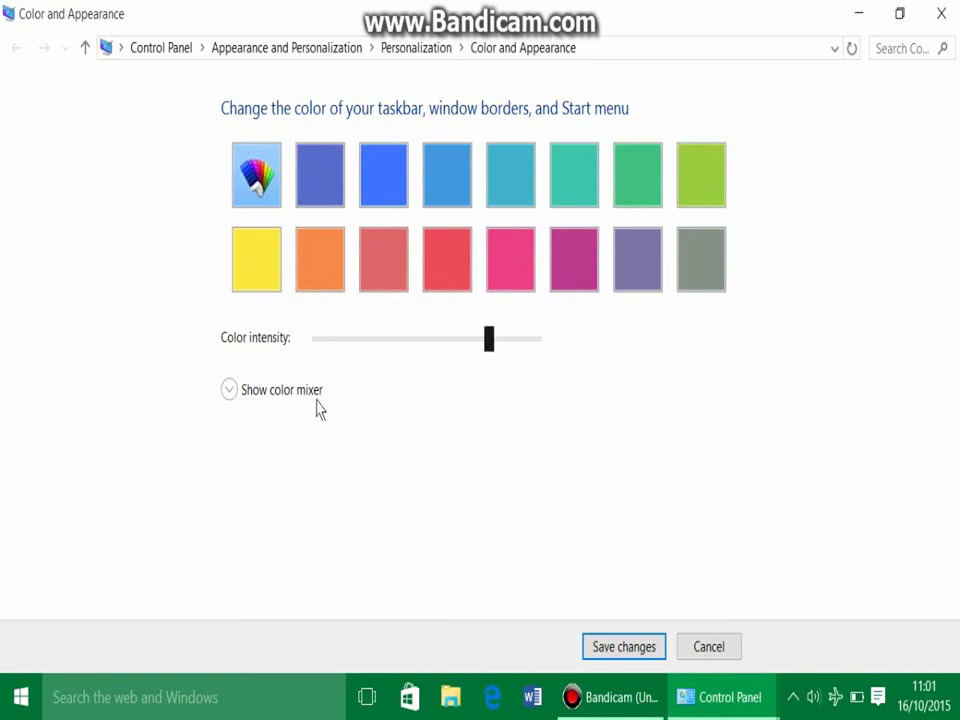
click(230, 391)
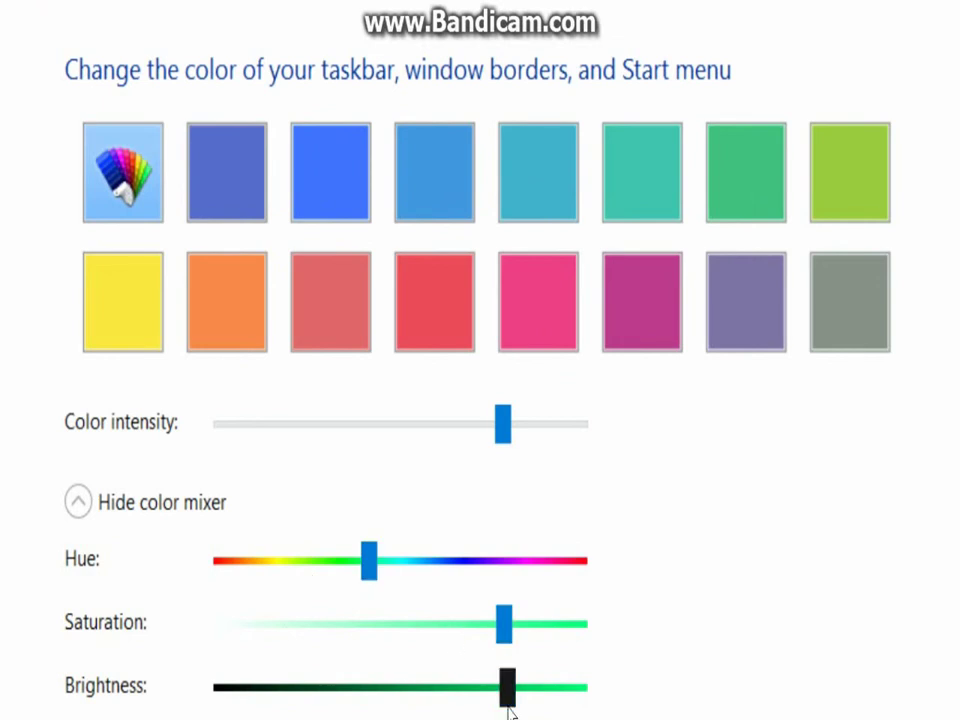
Shift the hue to orange, reduce saturation, and lower brightness to about half.
click(378, 573)
drag(380, 566, 259, 585)
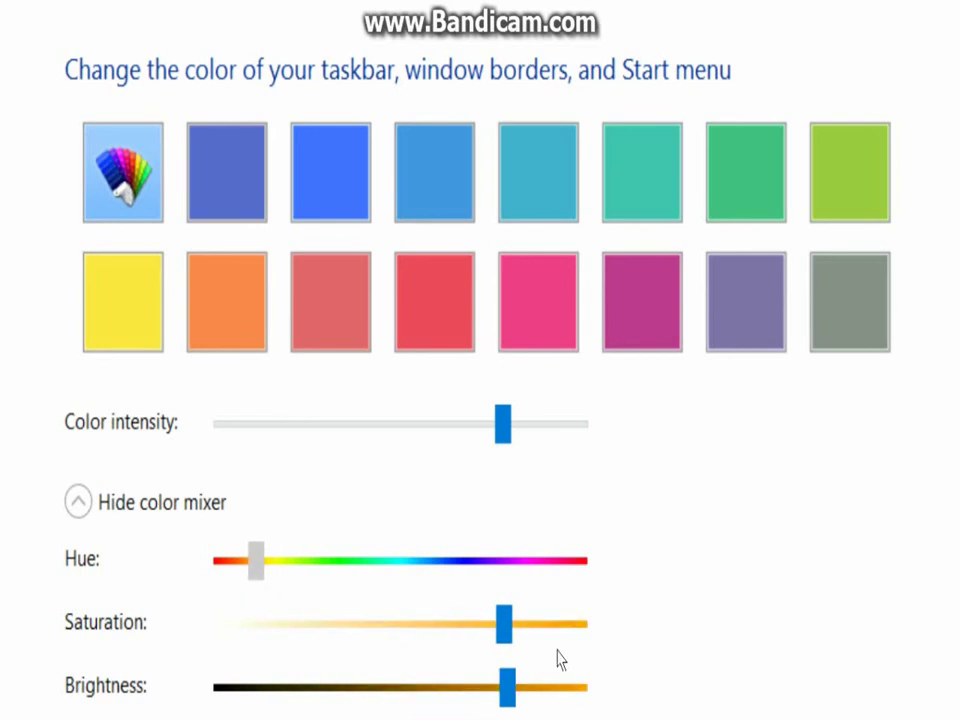
drag(493, 630, 350, 650)
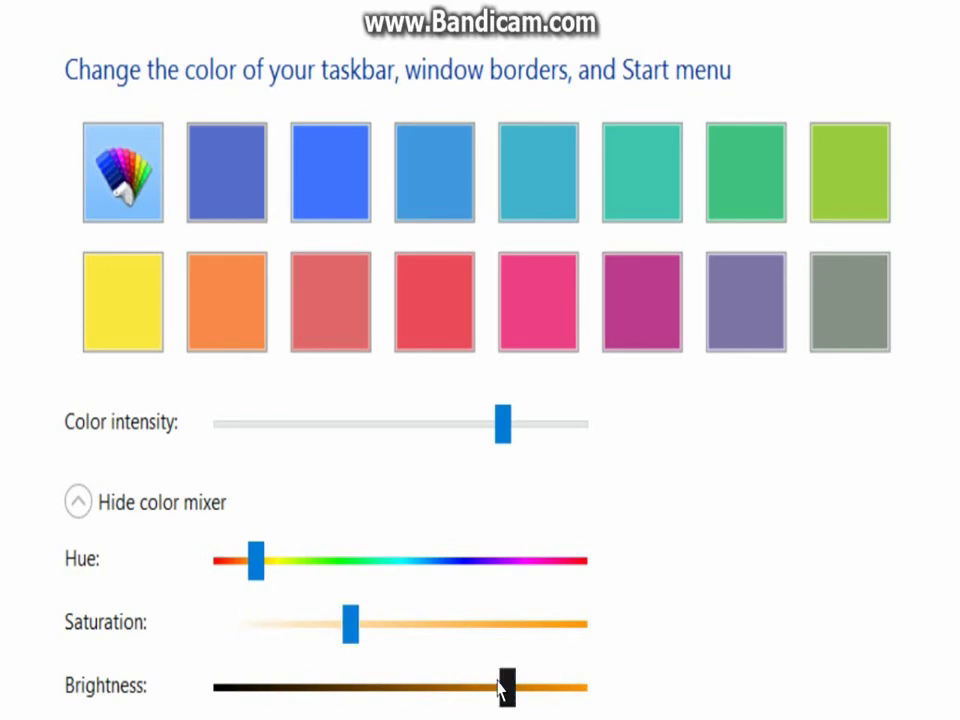
drag(420, 688, 167, 688)
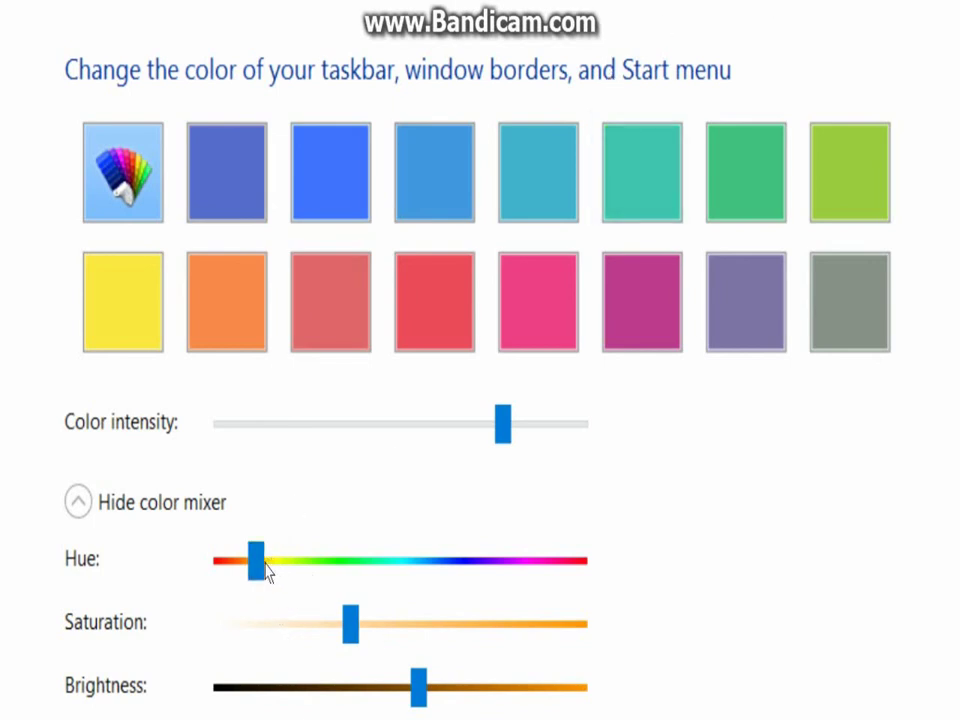
Drag the Hue slider to the red end for a deep red custom colour.
drag(262, 567, 480, 581)
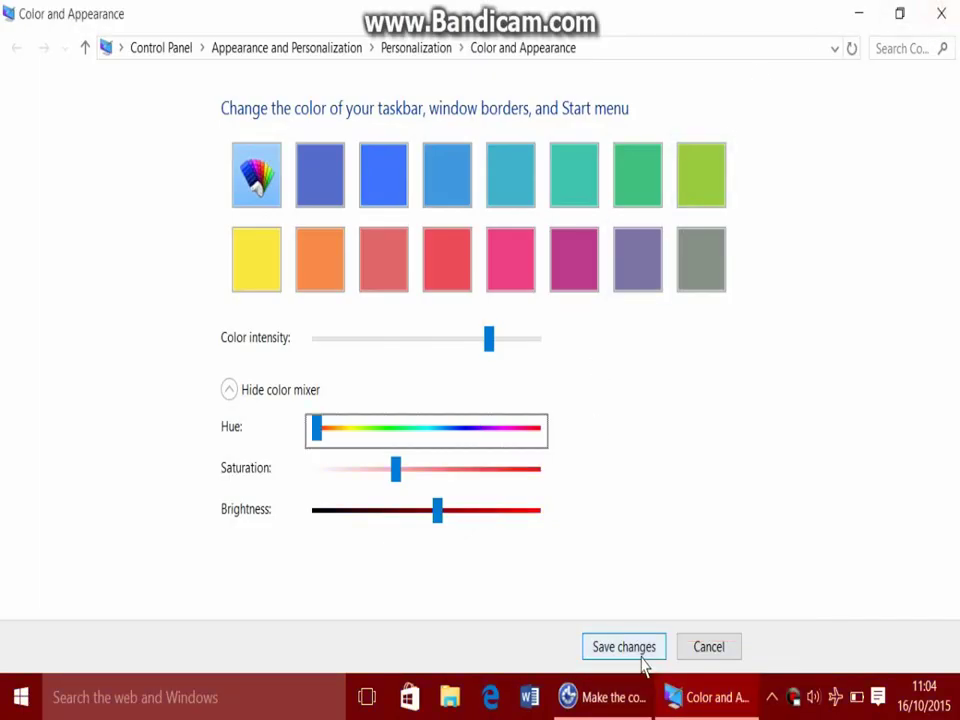
Select the green preset, save it, cancel the easier-to-see page and close Ease of Access Center.
click(632, 186)
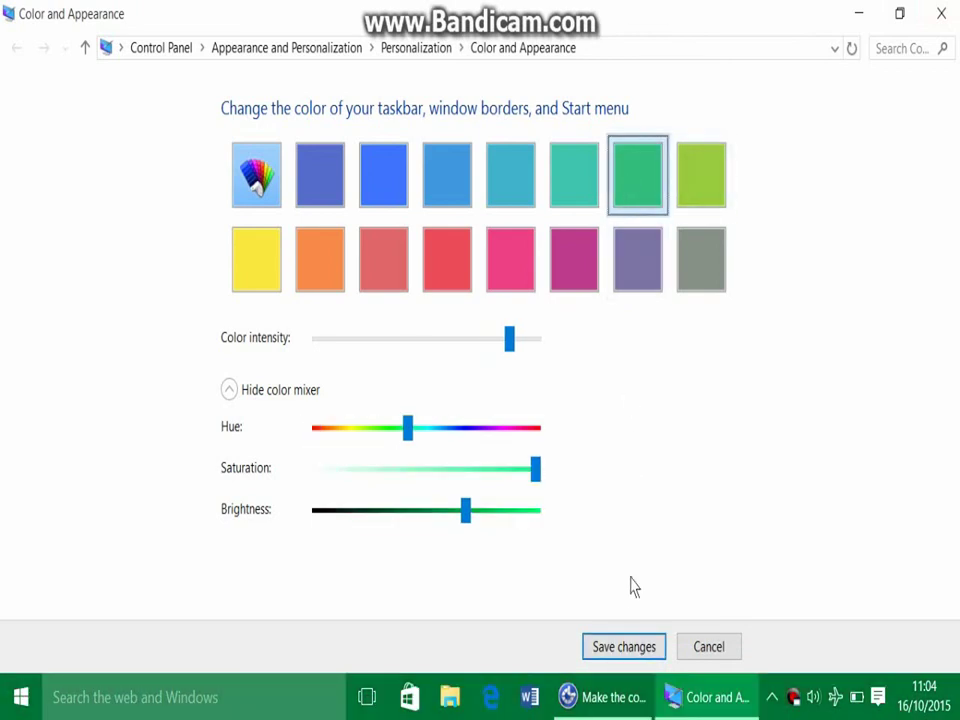
click(632, 645)
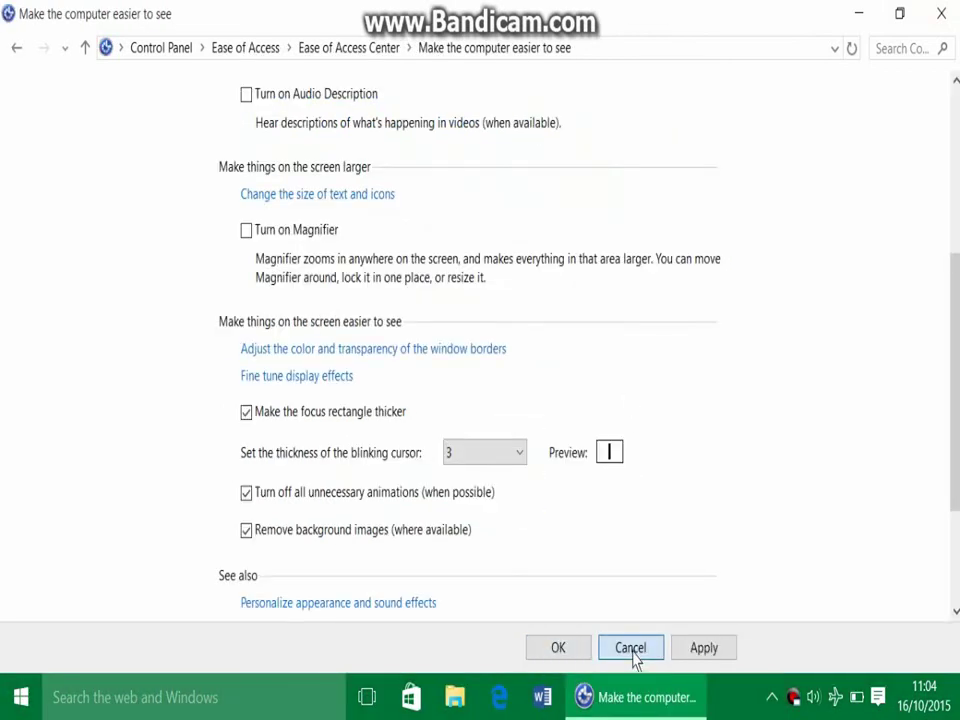
click(631, 650)
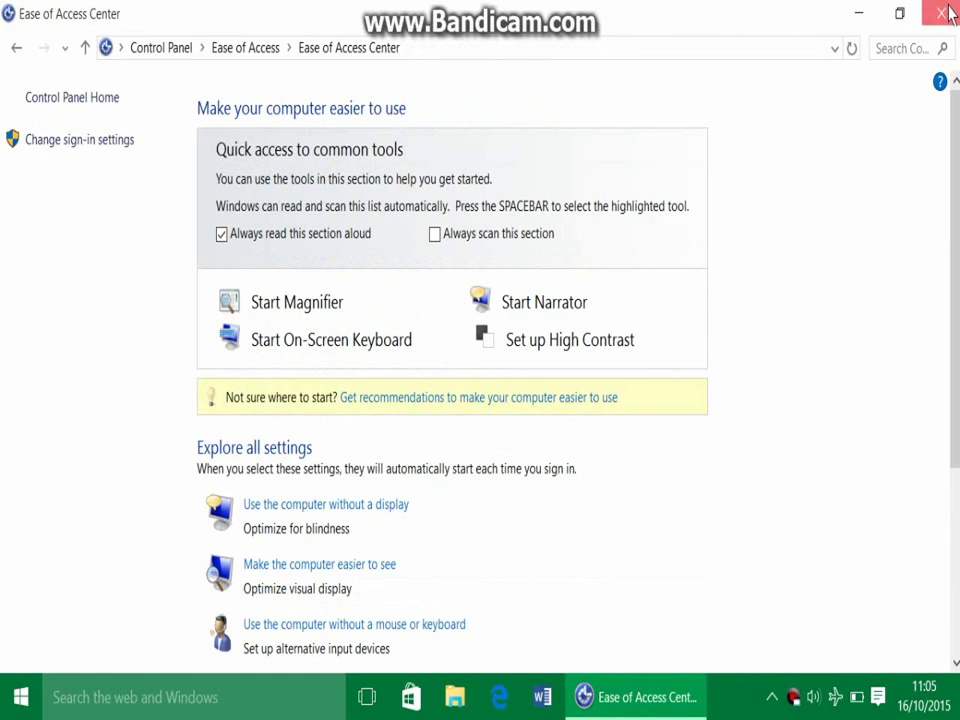
click(943, 13)
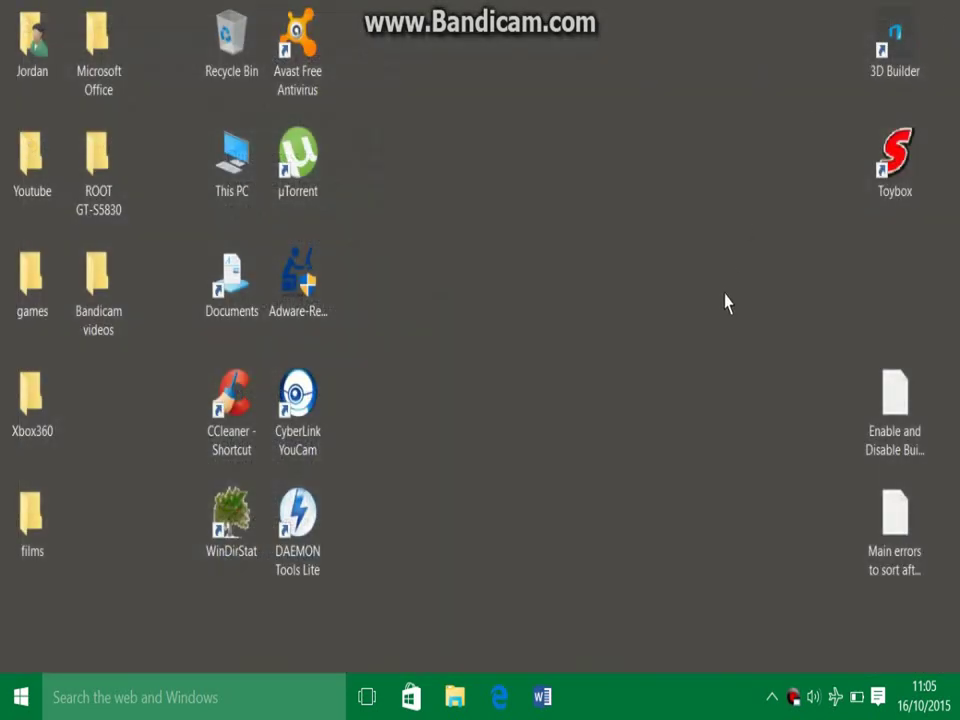